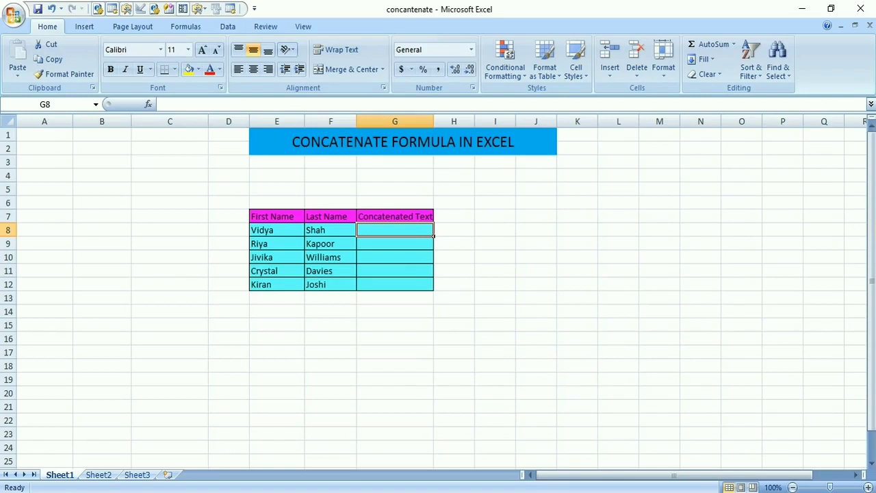
Enter =CONCATENATE(E8,F8) in G8 to join the first and last names without a space.
type("=")
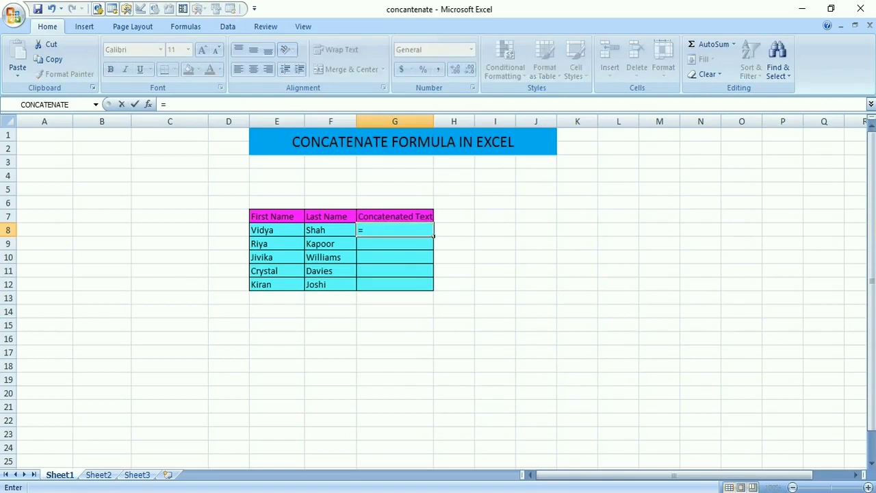
type("con")
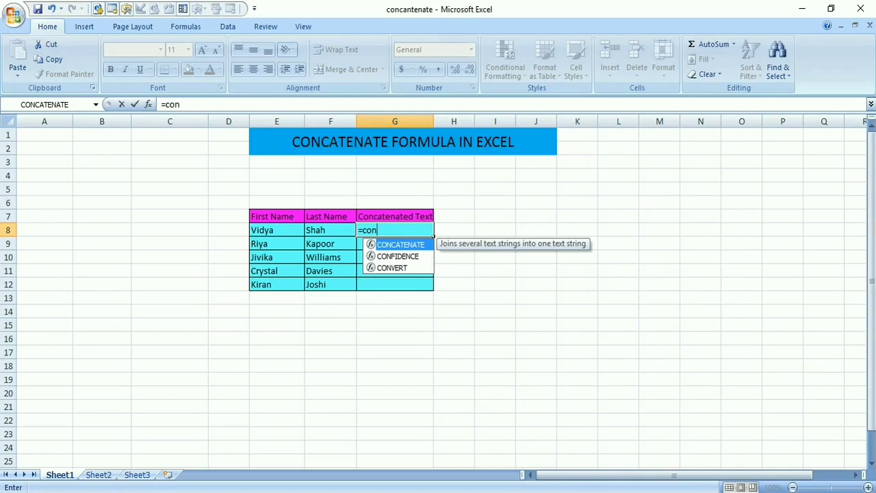
key("Tab")
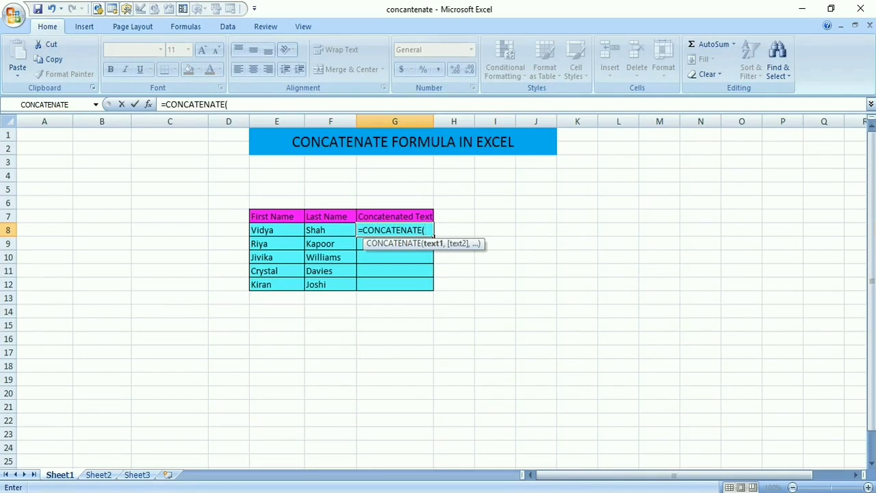
left_click(250, 225)
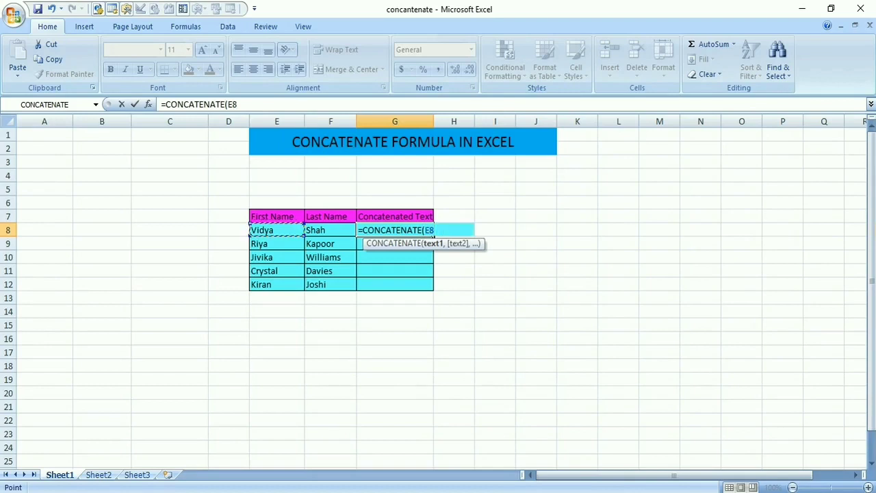
type(",")
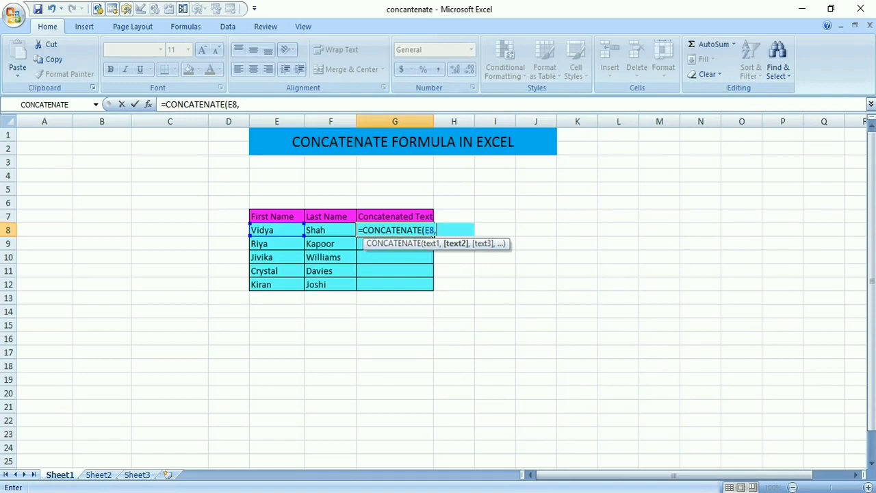
left_click(305, 225)
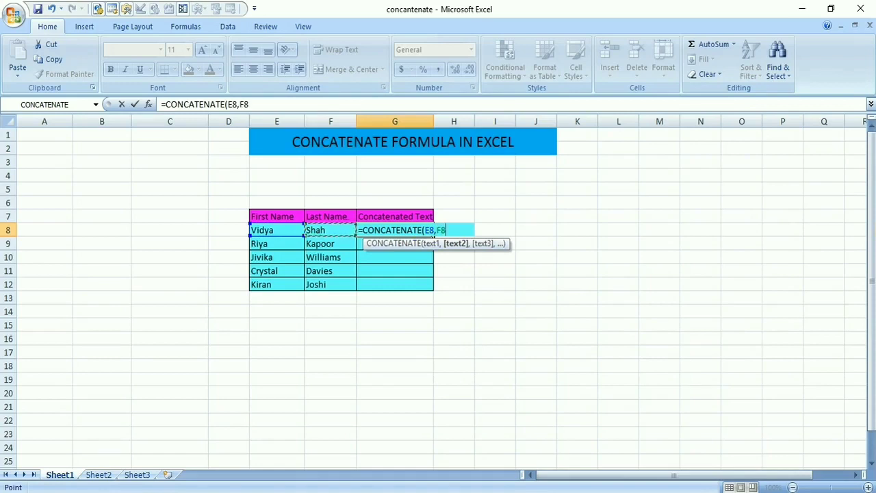
type(")")
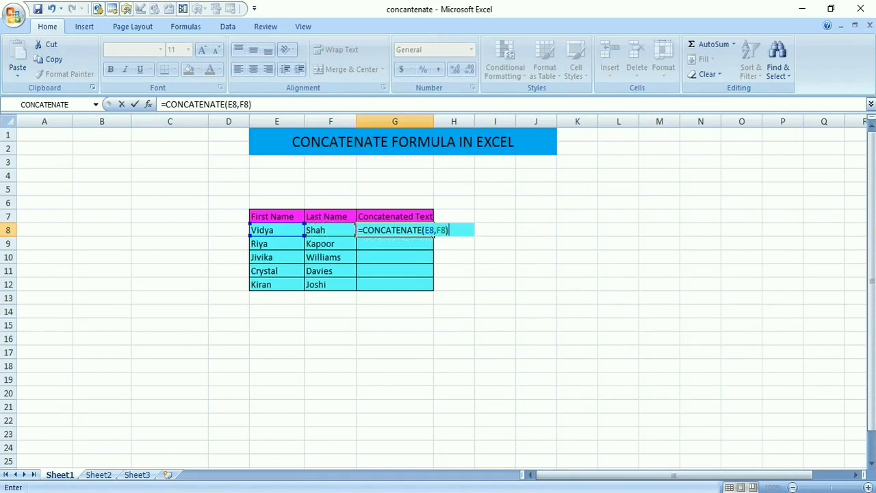
key("Return")
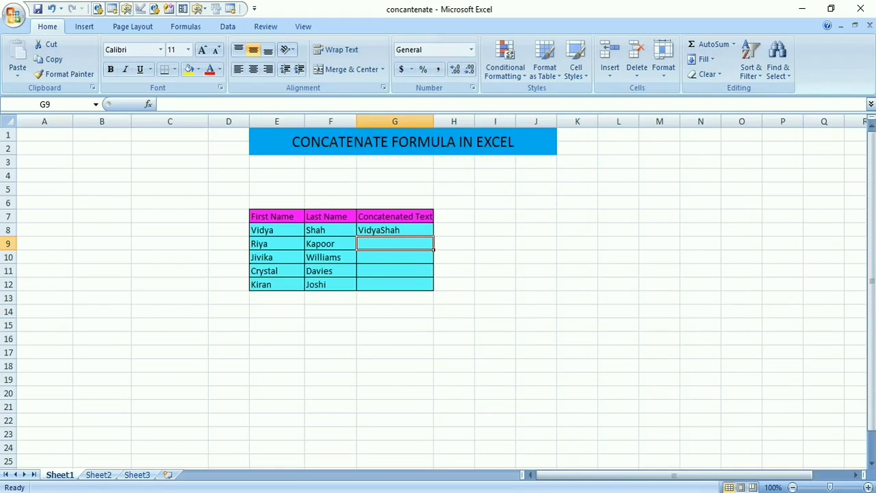
Build =CONCATENATE(E9,F9) in G9 with the Insert Function dialog, using E9 and F9 as arguments.
left_click(147, 104)
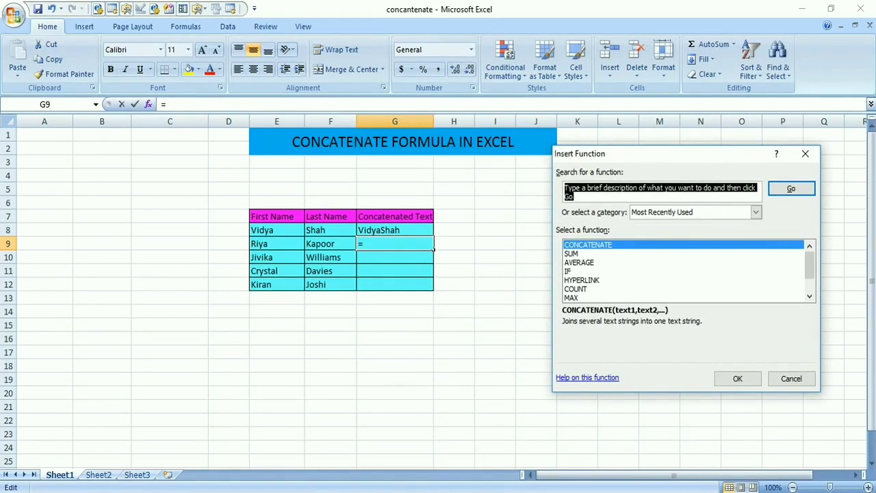
left_click(737, 378)
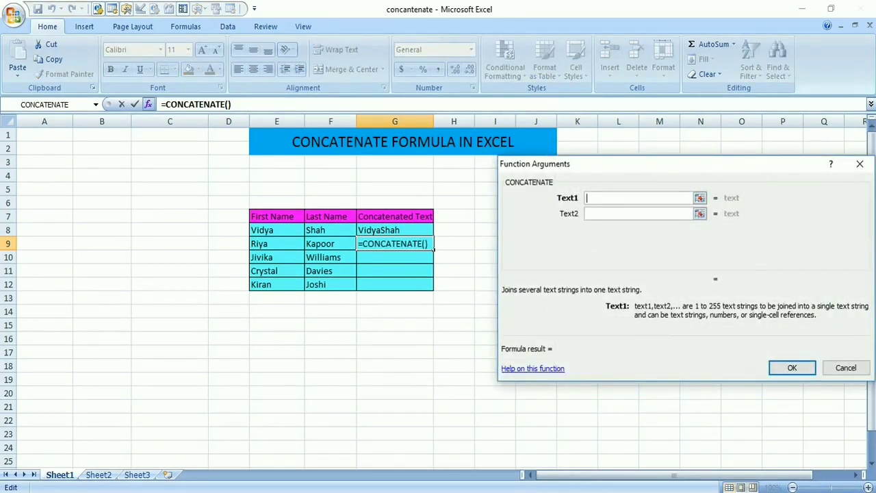
left_click(276, 244)
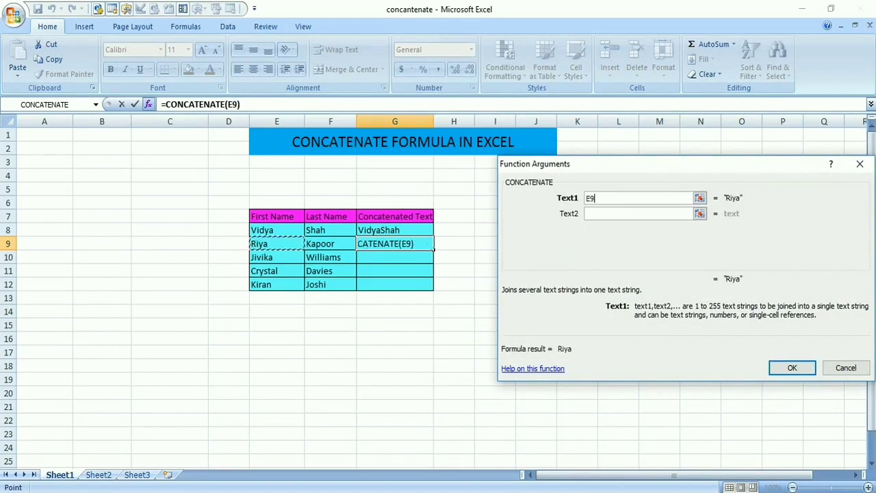
left_click(643, 213)
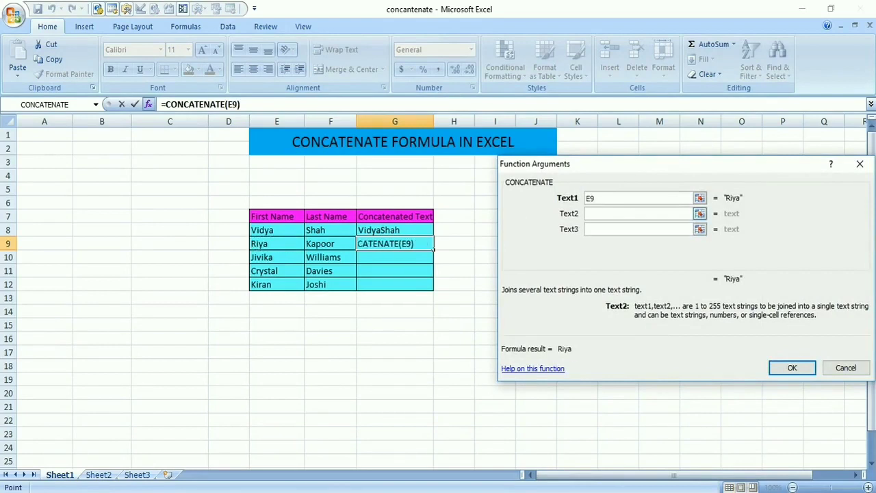
left_click(329, 244)
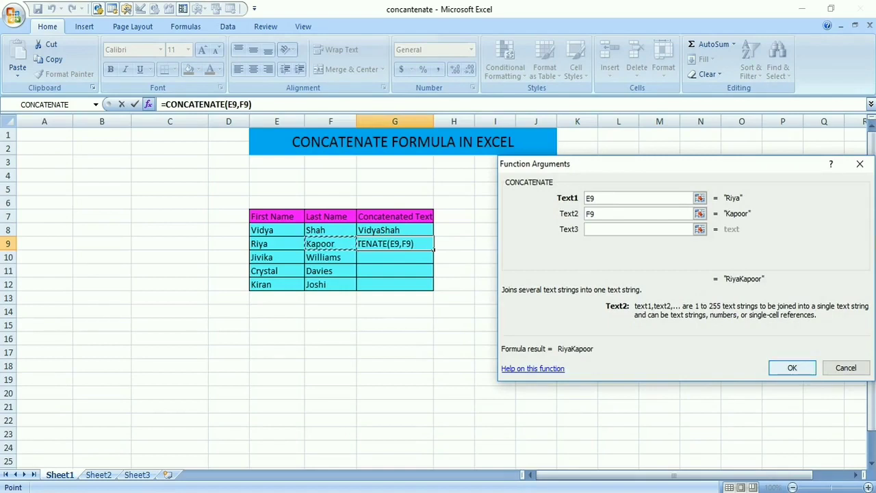
key("Return")
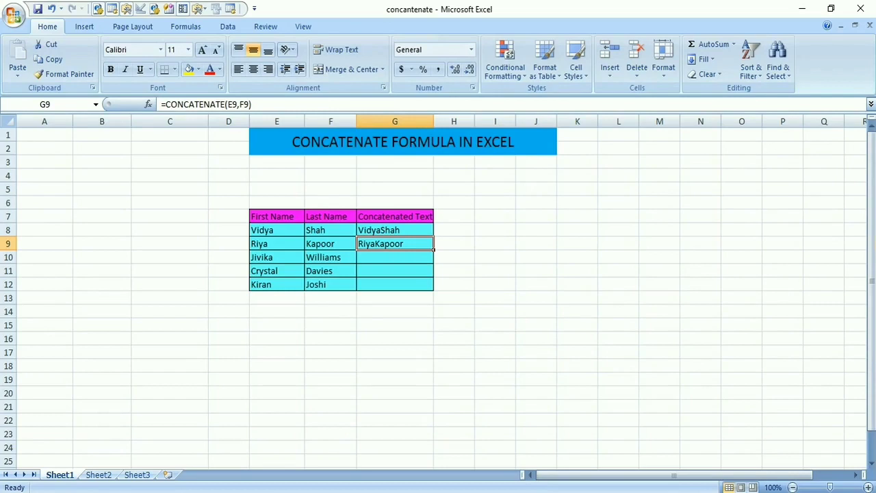
left_click(395, 257)
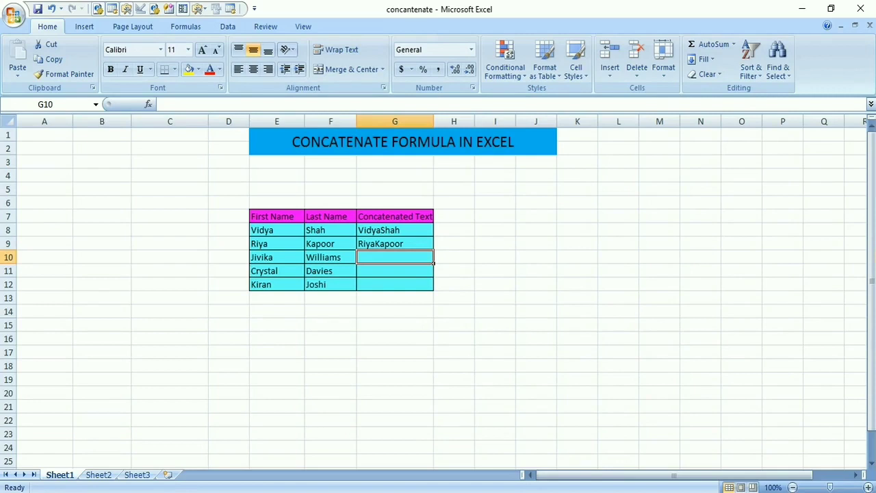
Enter =CONCATENATE(E10," ",F10) in G10 so the row-10 names are separated by a space.
type("=")
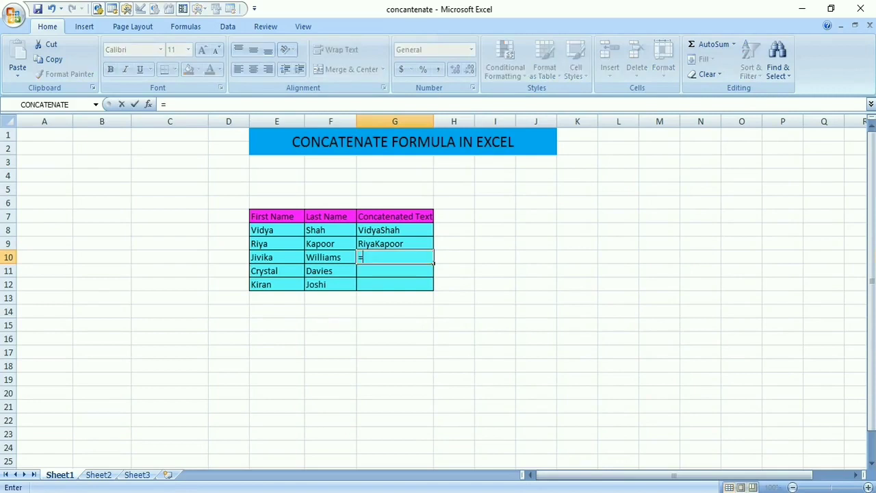
type("concat")
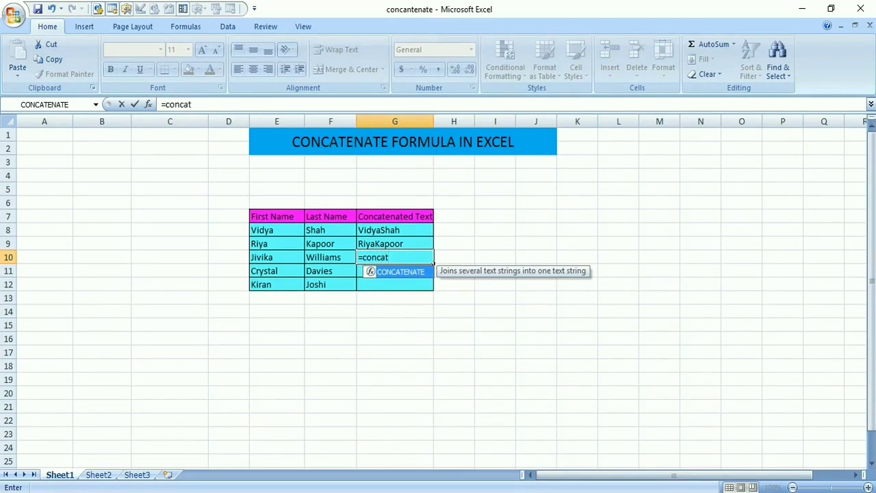
key("Tab")
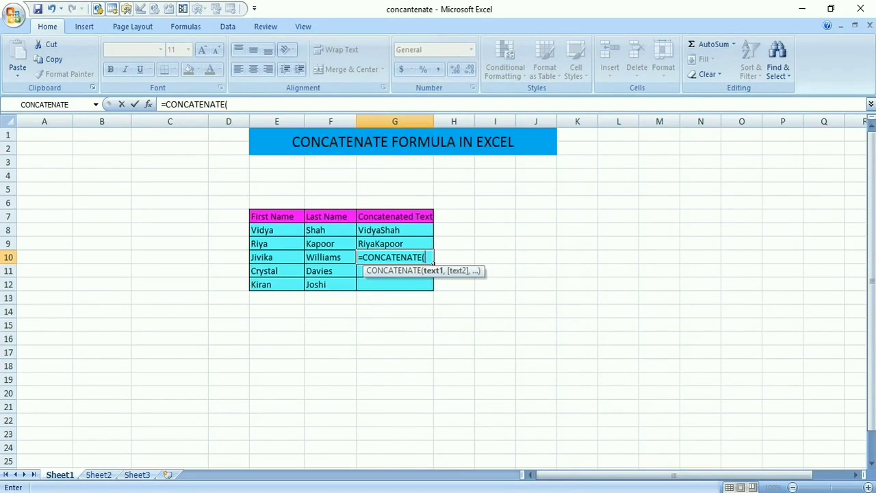
left_click(250, 262)
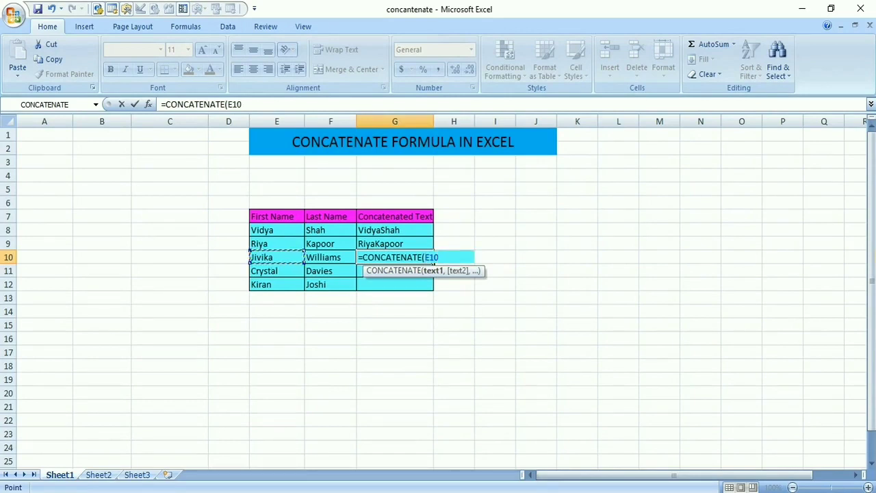
type(",")
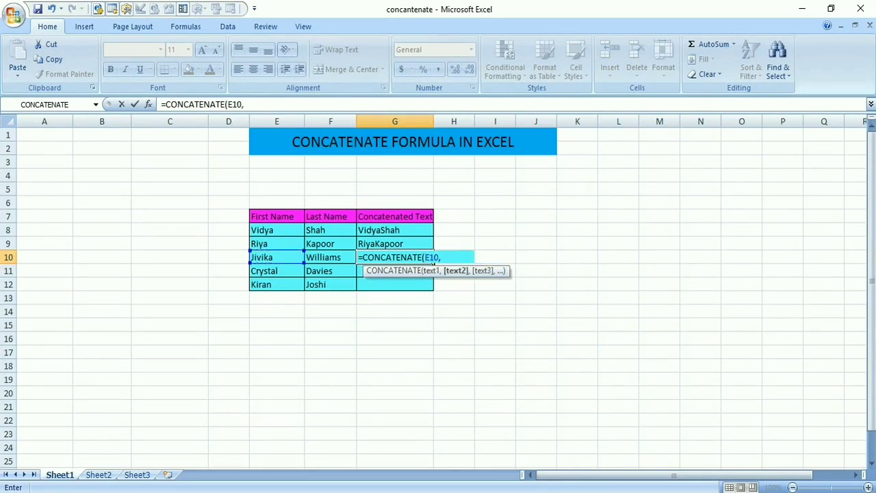
type("\" \",")
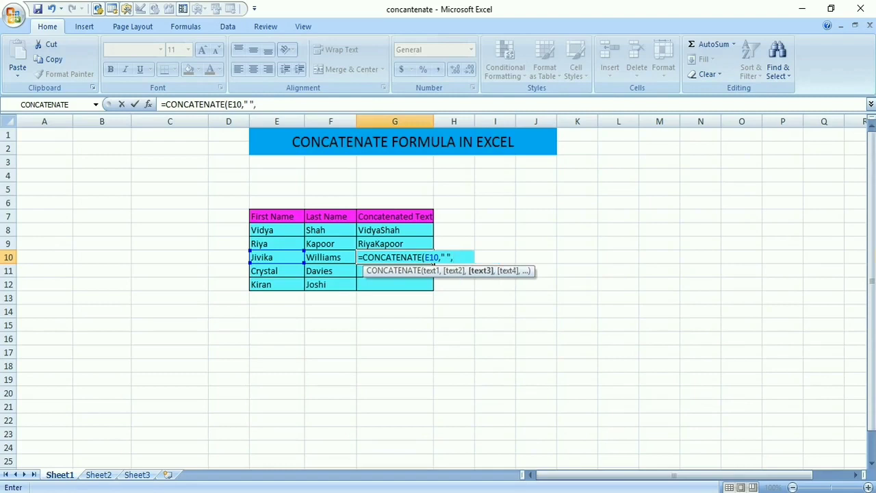
left_click(330, 257)
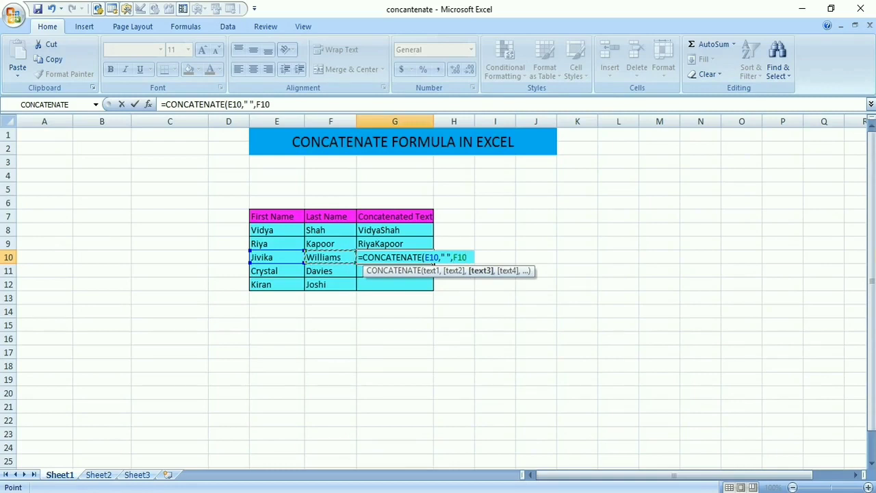
type(")")
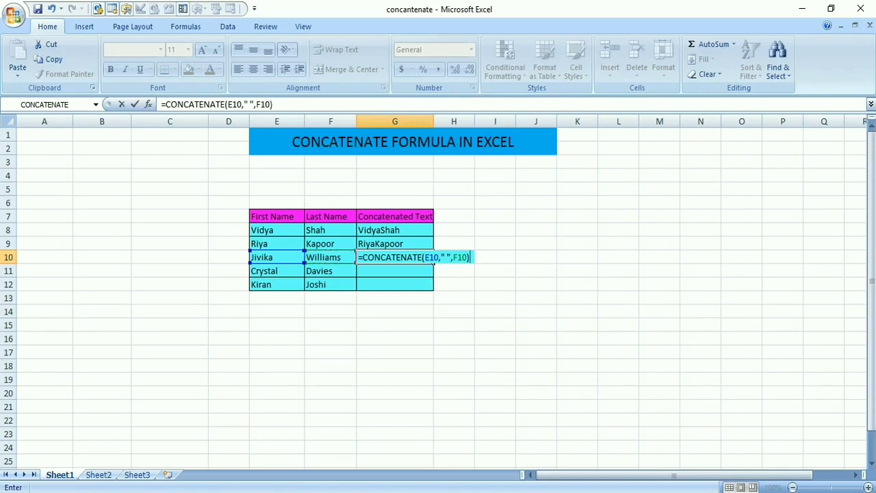
key("Return")
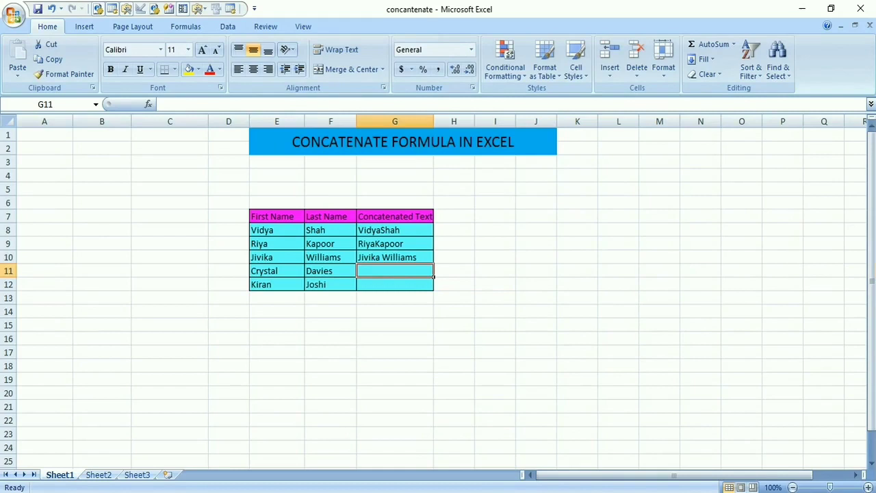
Enter =CONCATENATE(E11,",",F11) in G11 to join the row-11 names with a comma.
type("=")
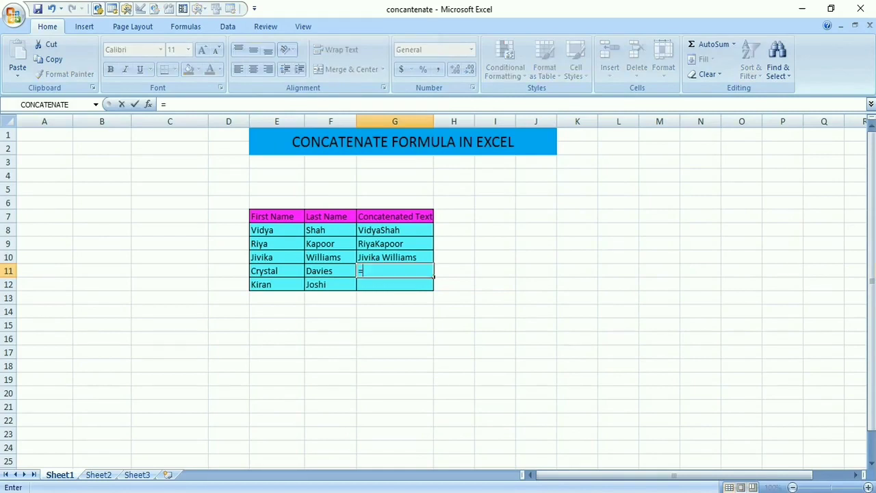
type("con")
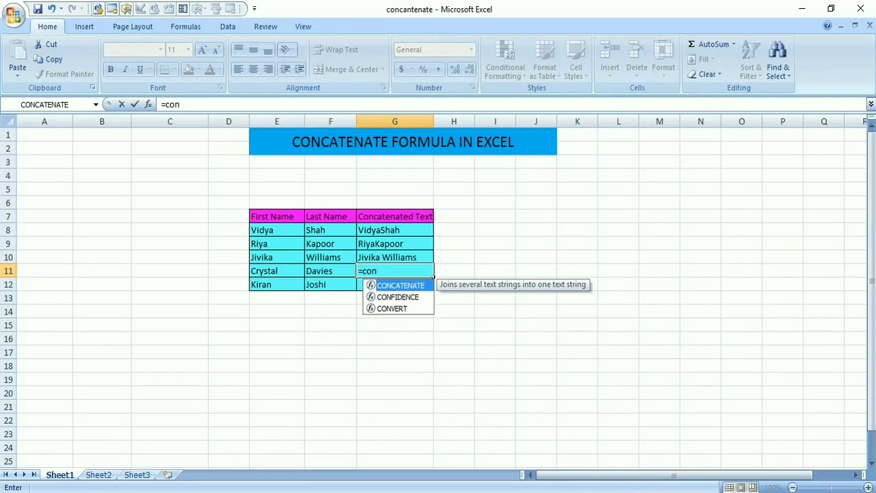
key("Tab")
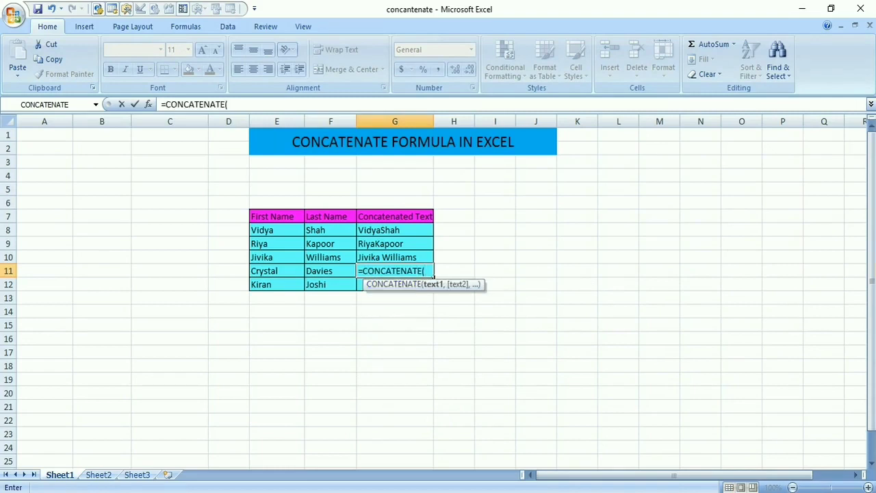
left_click(276, 271)
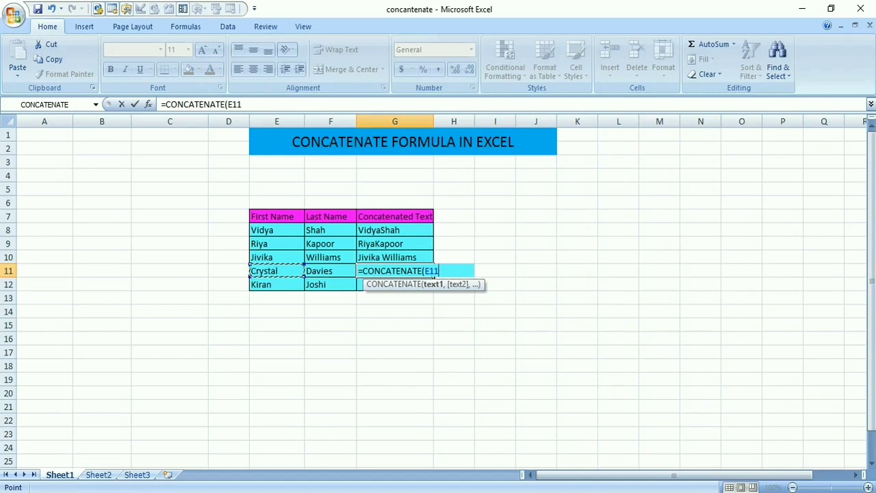
type(",")
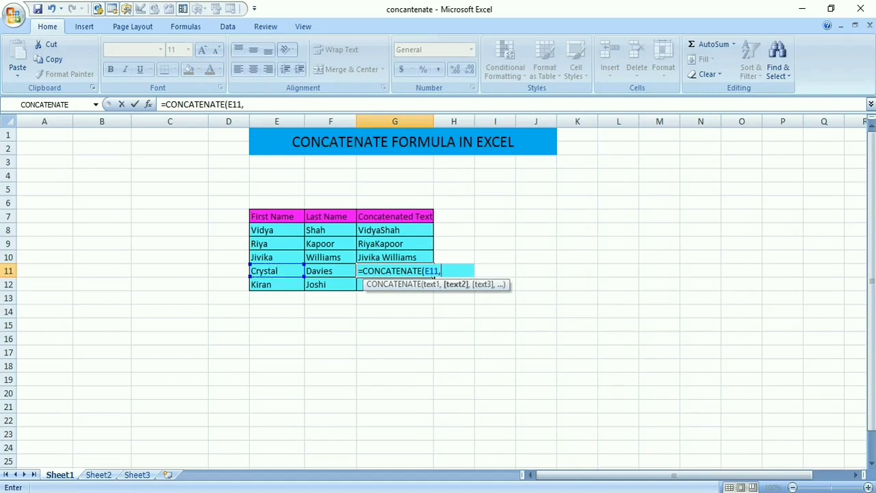
type("\", \",\"")
type(",")
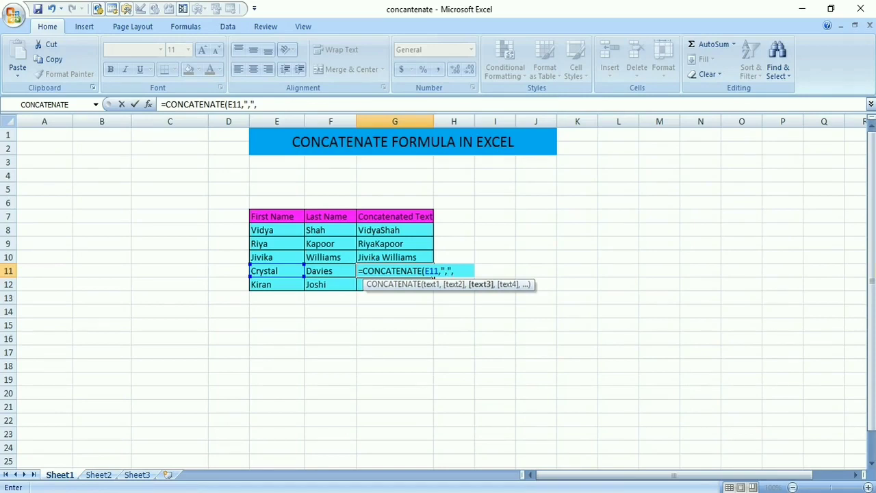
left_click(330, 270)
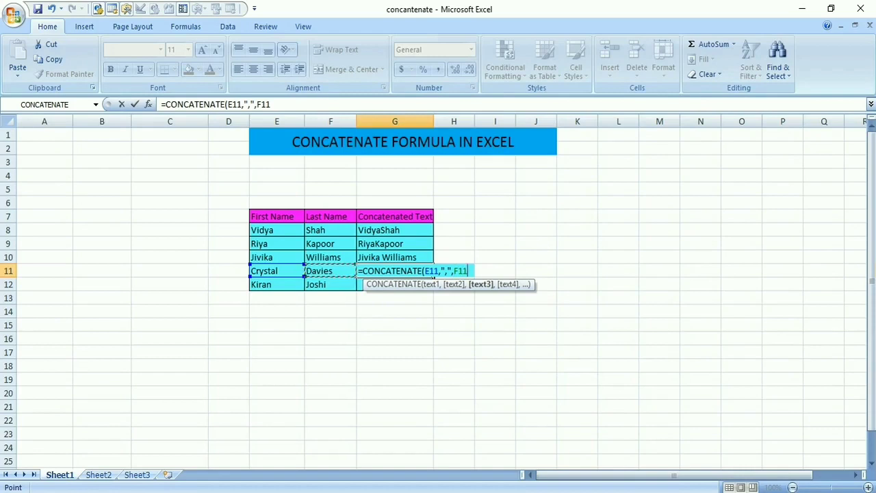
type(")")
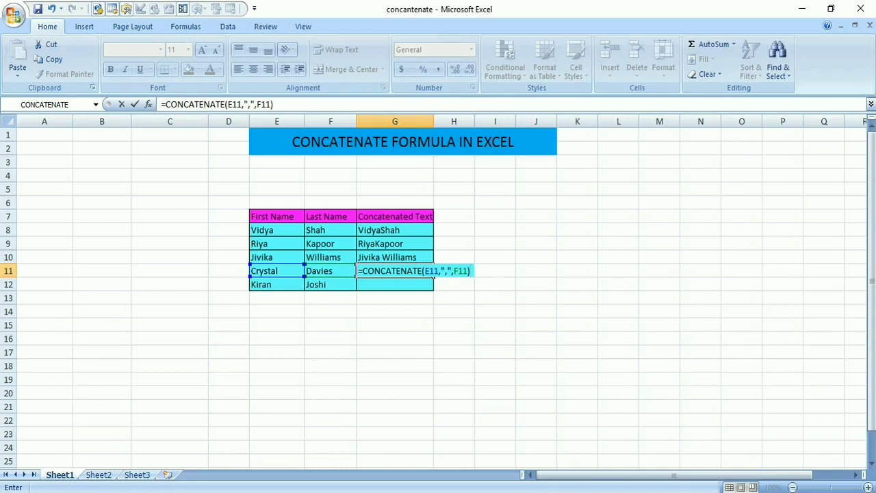
key("Return")
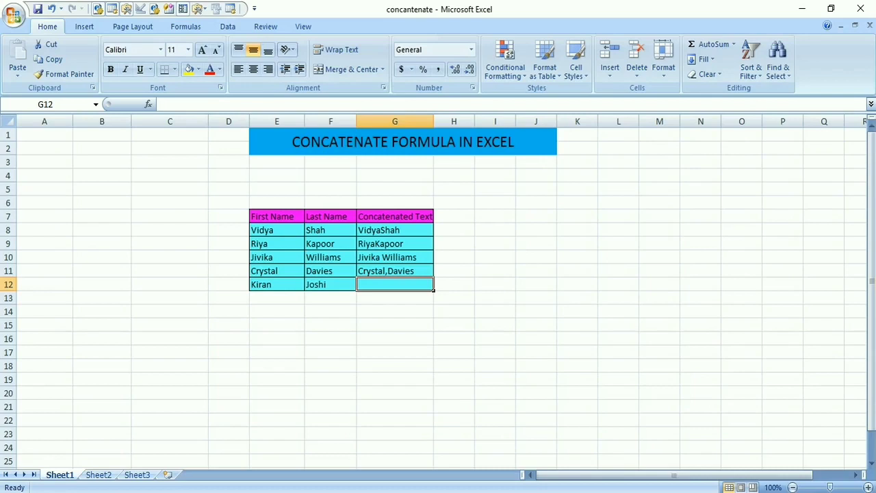
Enter =CONCATENATE(F12," ",E12) in G12 to show the last name first, separated by a space.
type("=")
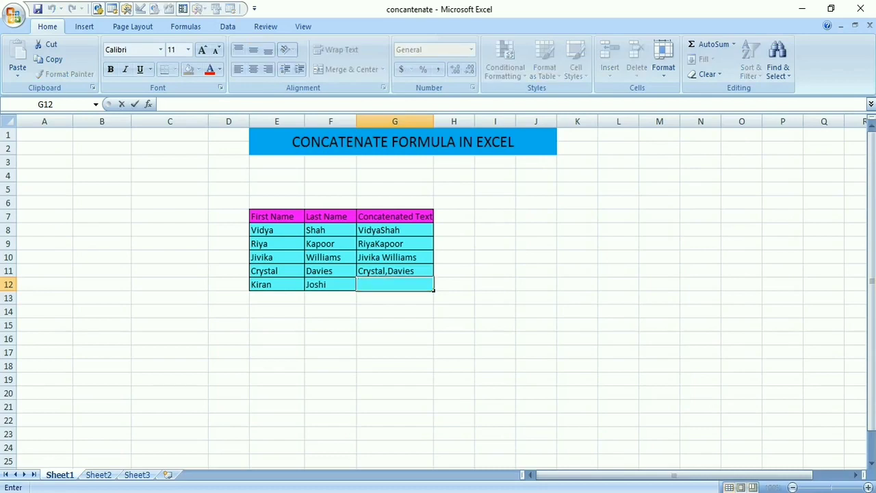
type("con")
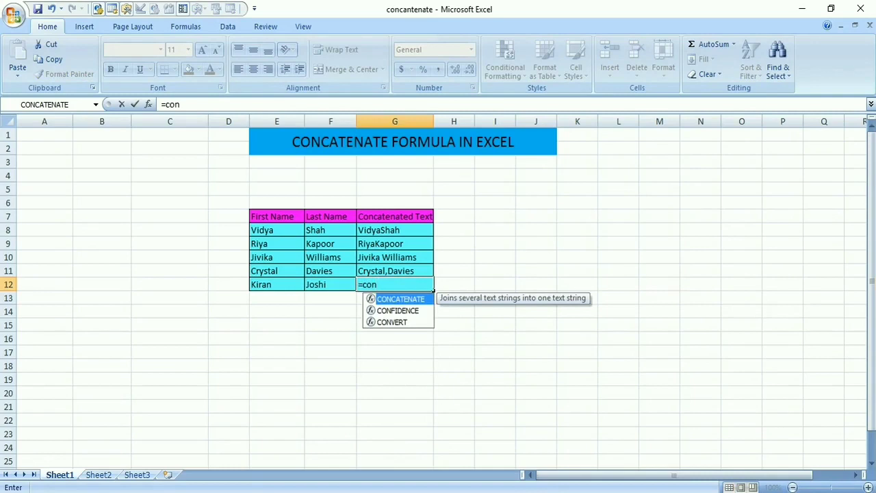
key("Tab")
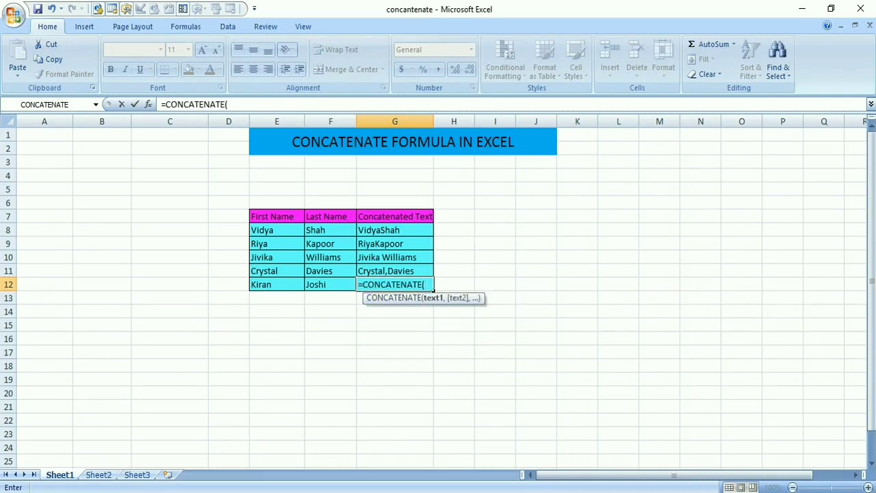
left_click(330, 284)
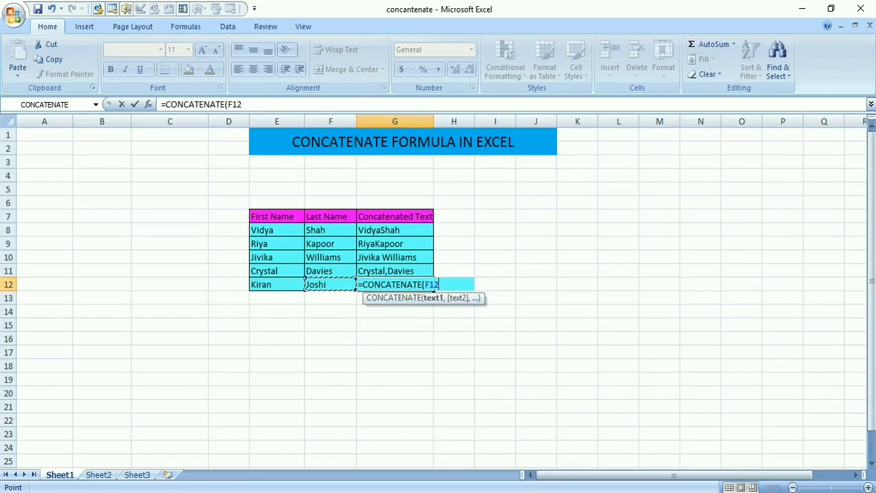
type(",")
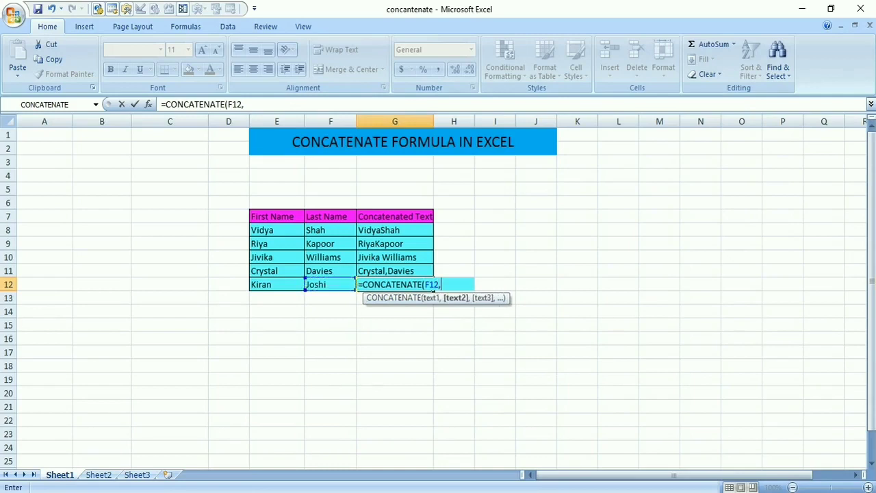
type("\" \",")
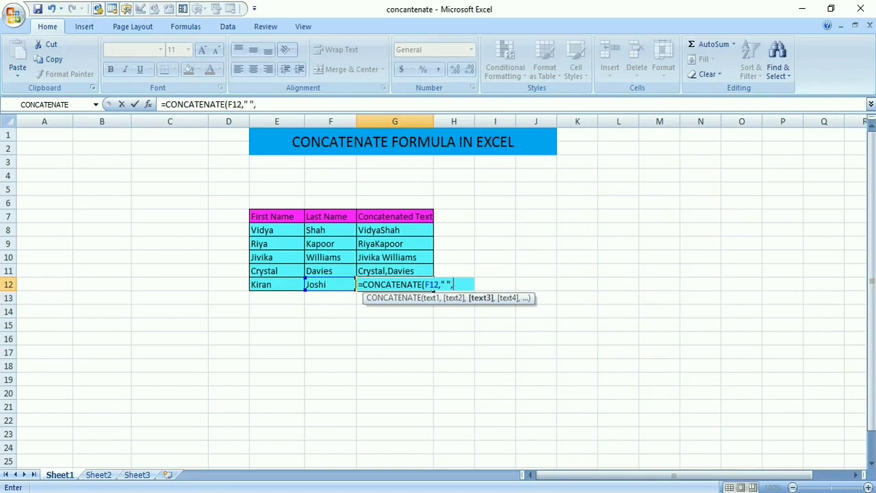
left_click(276, 284)
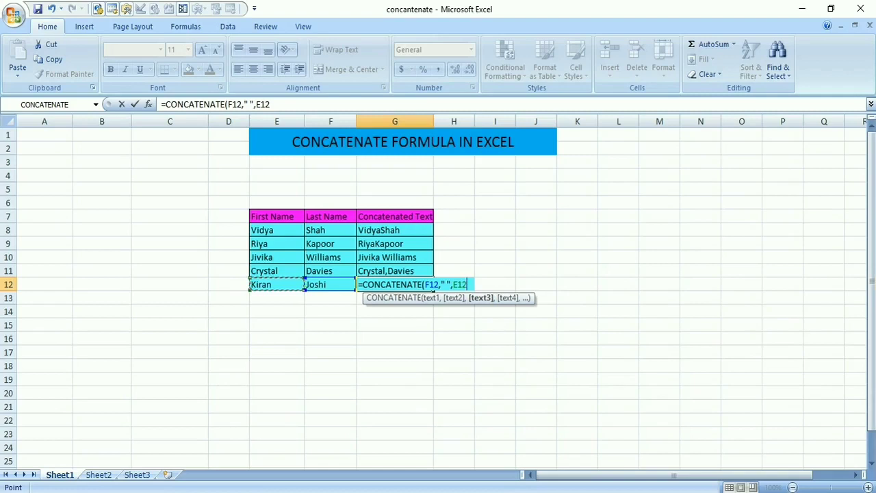
type(")")
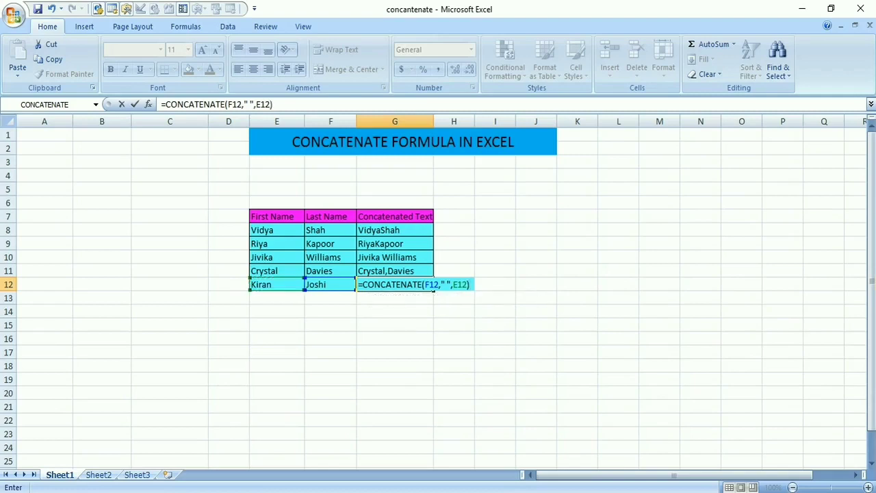
key("Return")
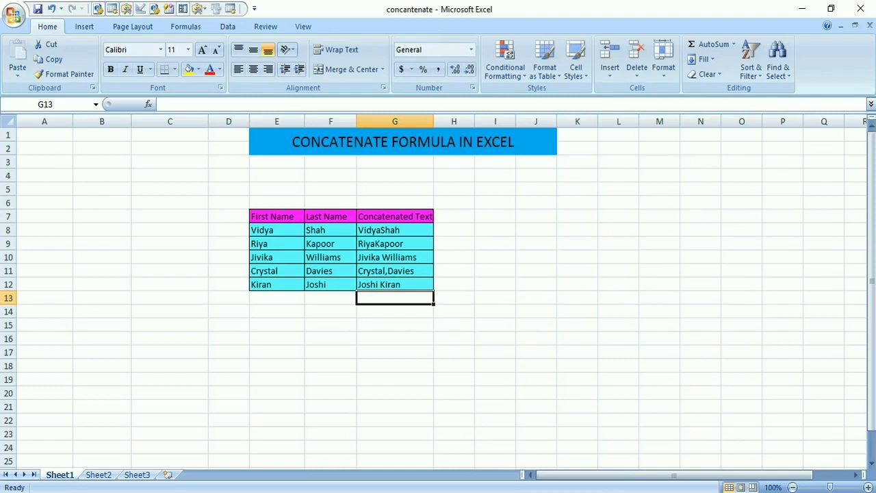
left_click(454, 339)
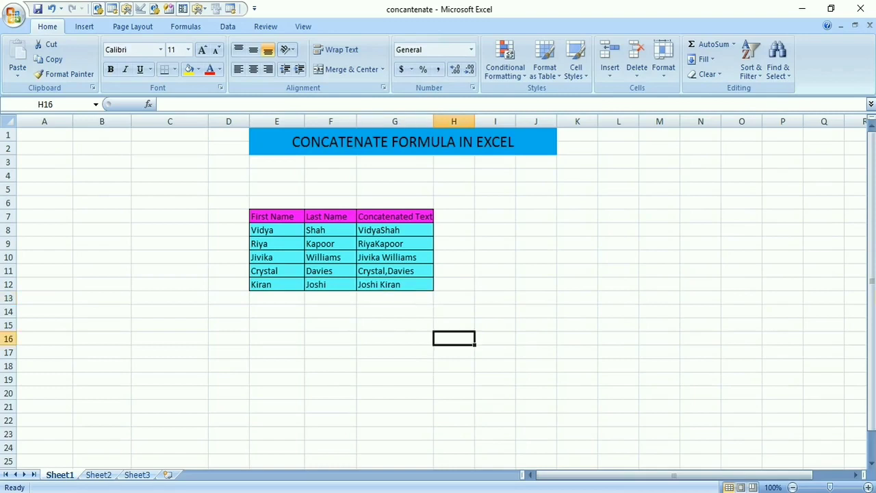